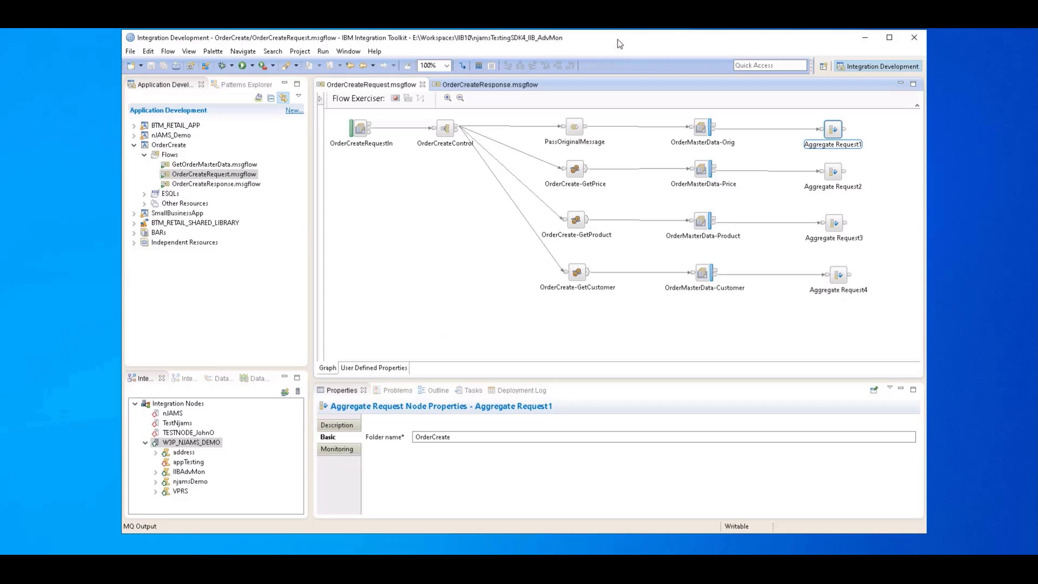
# Step: View the OrderCreateResponse message flow in the Integration Toolkit
pyautogui.click(483, 87)
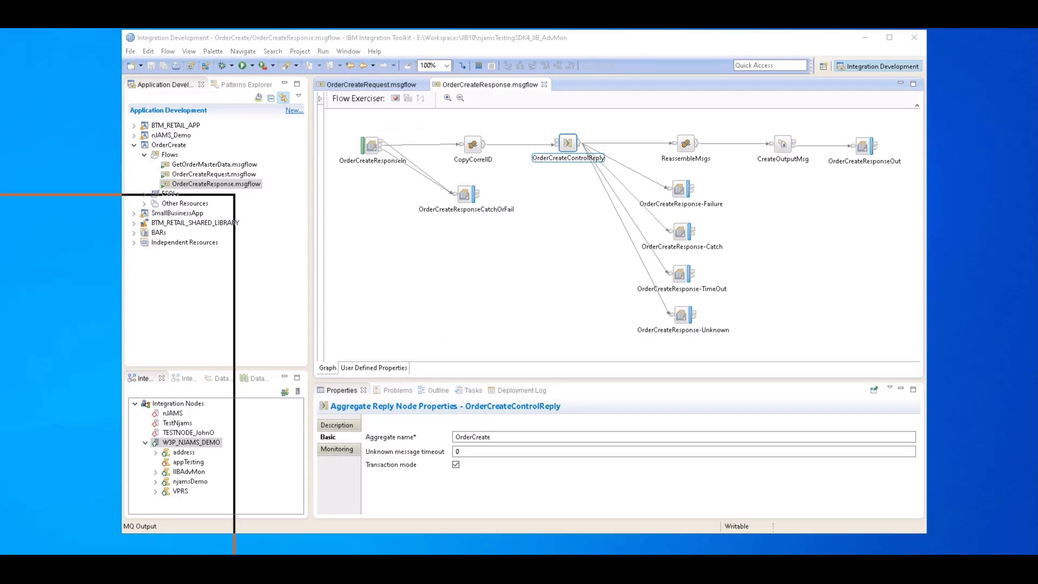
pyautogui.moveTo(343, 79); pyautogui.dragTo(345, 79)
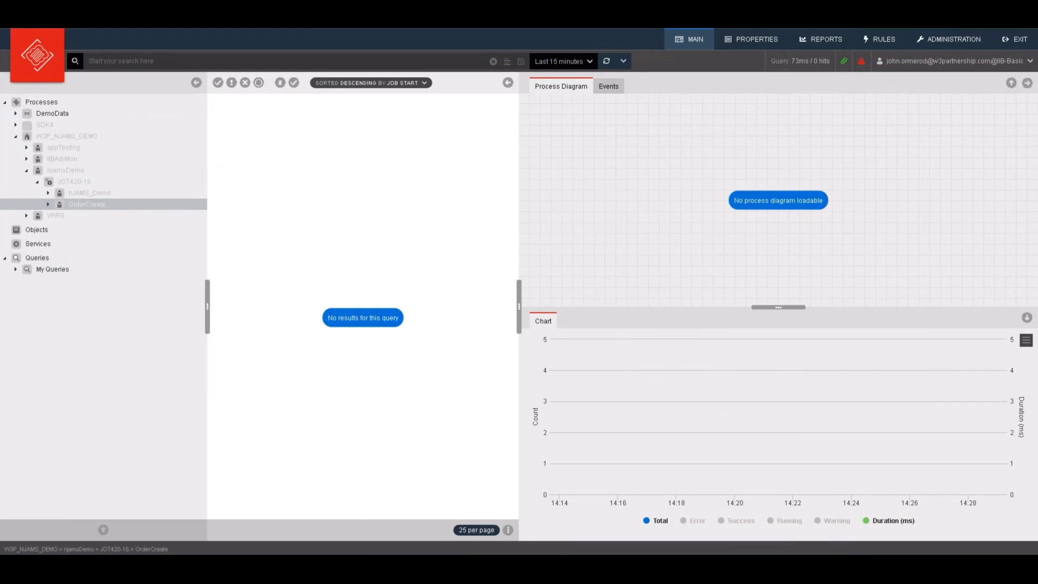
# Step: Switch to nJAMS, display the OrderCreateRequest process diagram from the OrderCreate application, and enlarge it to fit a taller diagram area
pyautogui.click(81, 206)
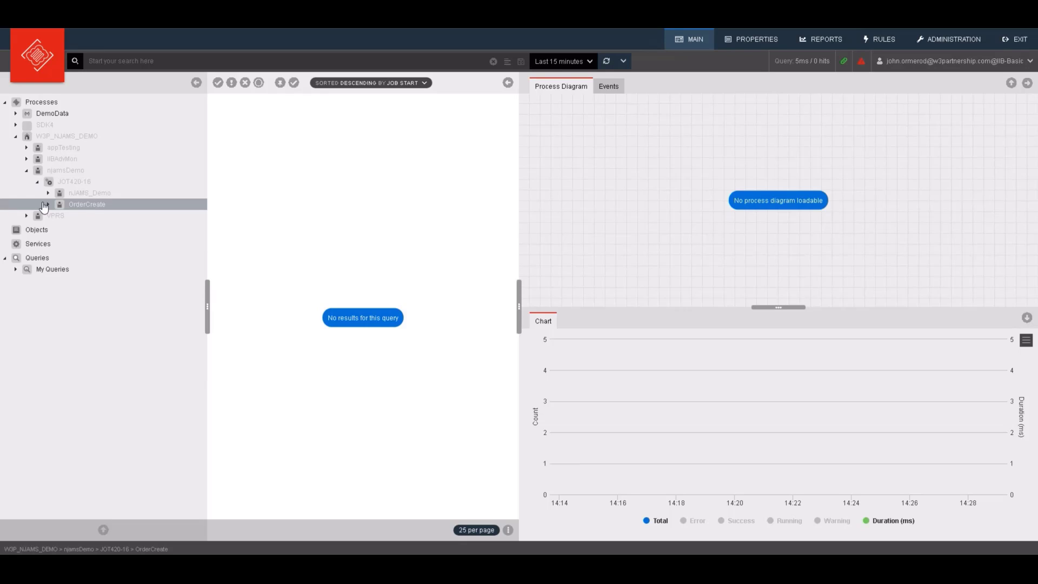
pyautogui.click(46, 205)
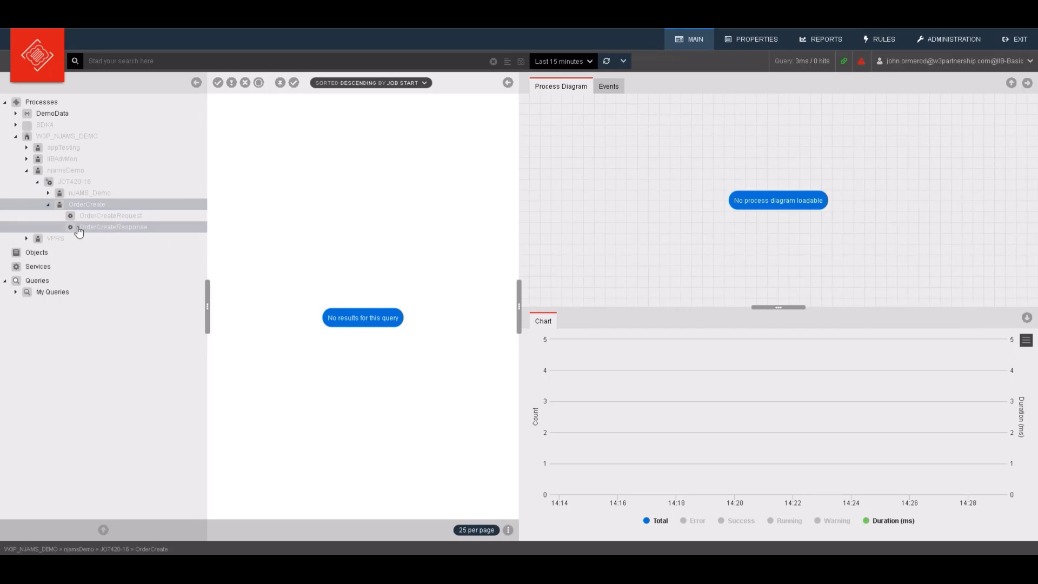
pyautogui.click(102, 218)
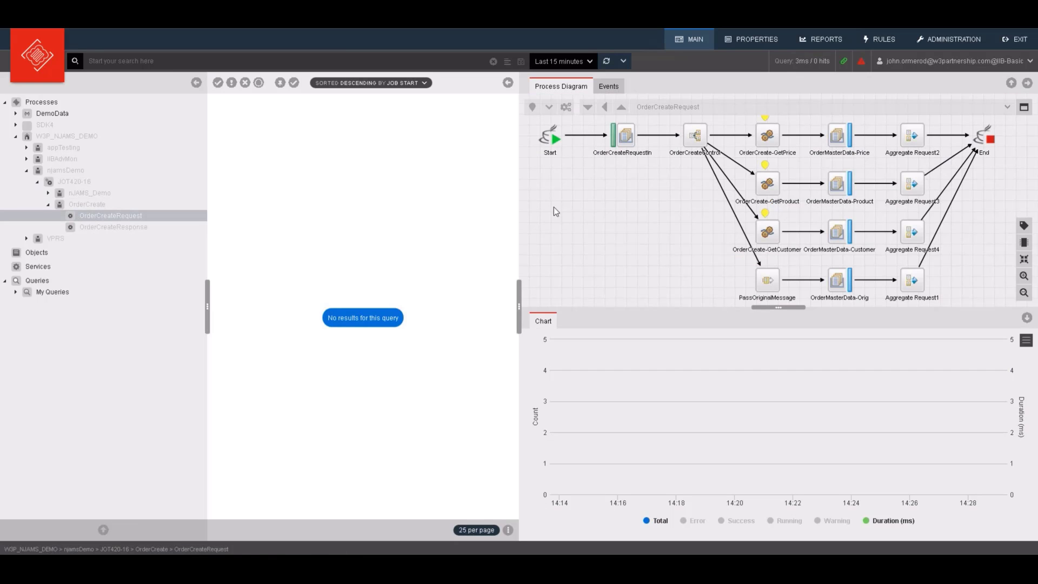
pyautogui.moveTo(778, 310); pyautogui.dragTo(845, 408)
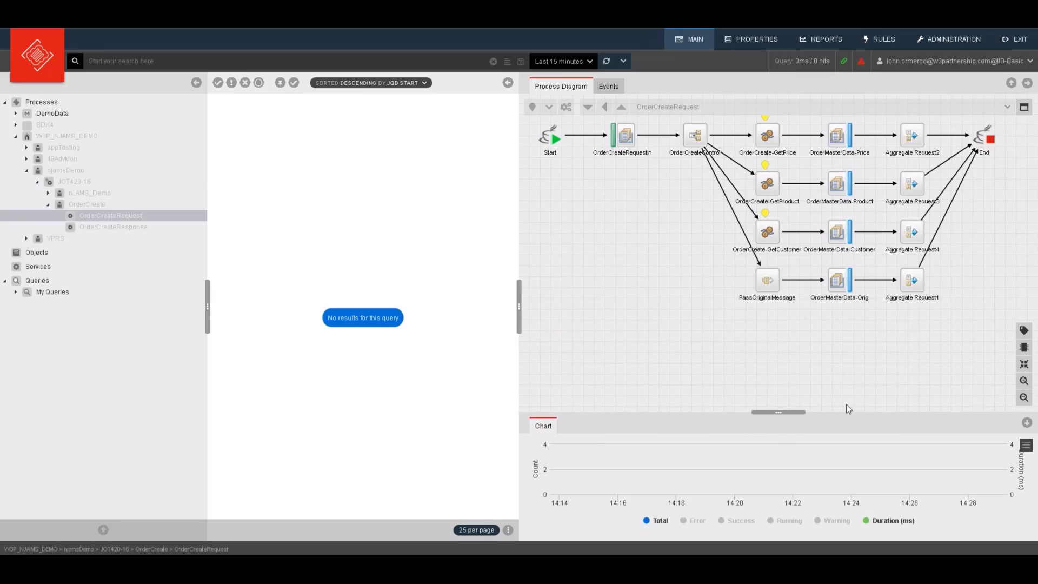
pyautogui.click(1025, 363)
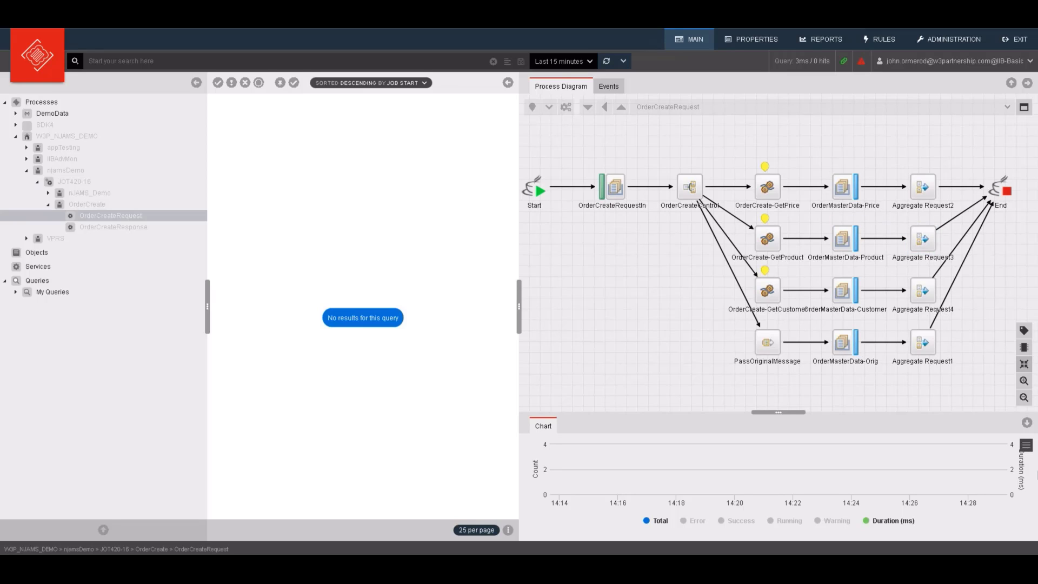
# Step: Turn the tracepoint on the OrderCreate-GetPrice node off and back on
pyautogui.click(764, 190)
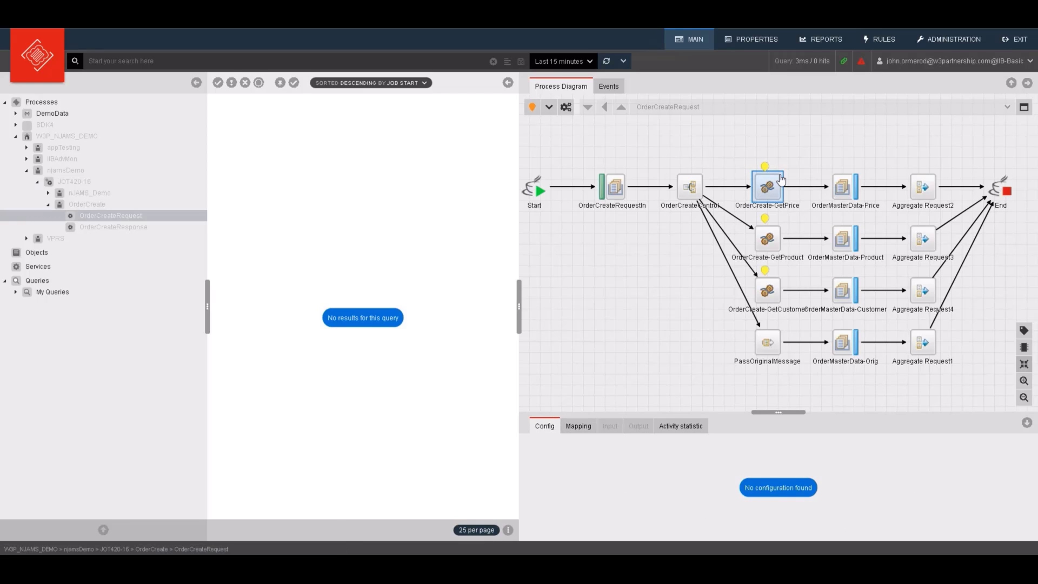
pyautogui.click(531, 108)
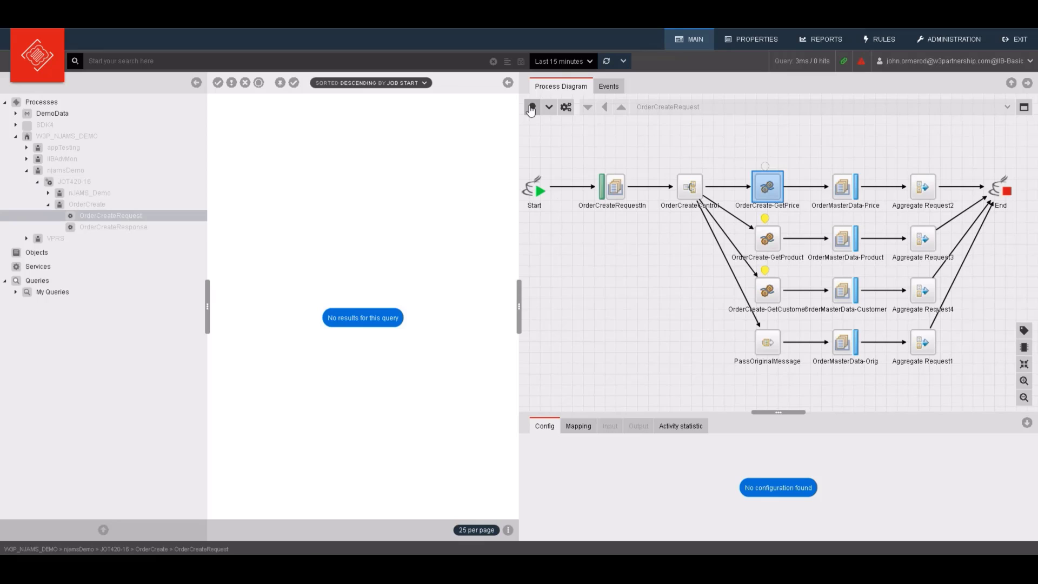
pyautogui.click(532, 109)
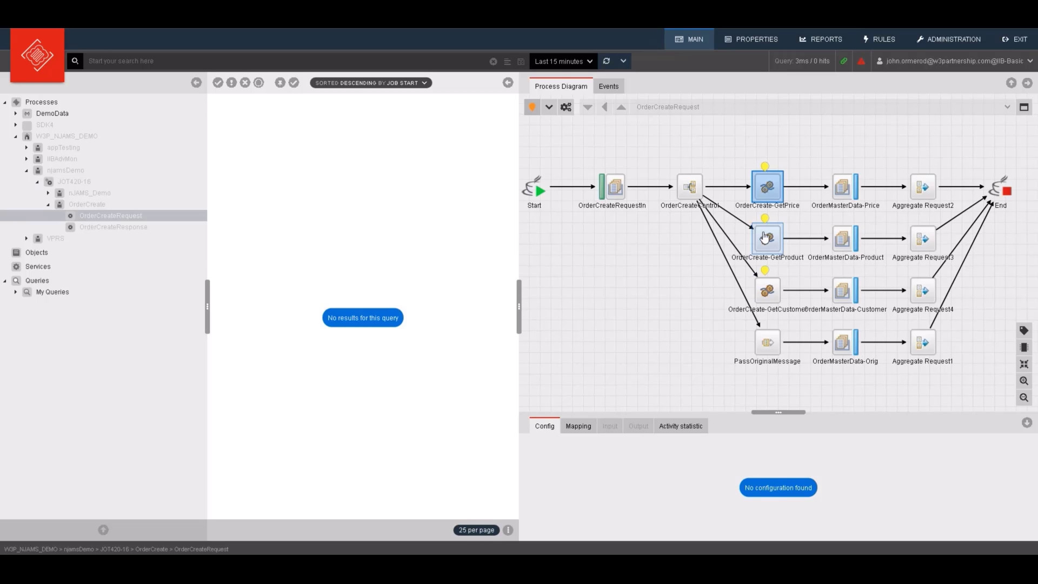
# Step: In the OrderCreateResponse process, remove the tracepoint from OrderCreateControlReply and add one to CopyCorrelID
pyautogui.click(106, 227)
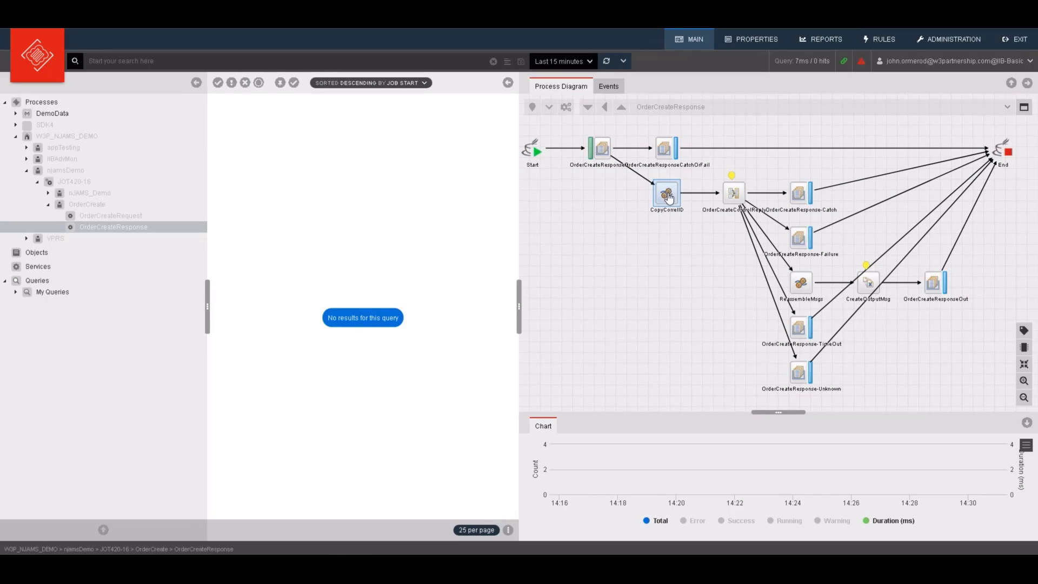
pyautogui.click(734, 197)
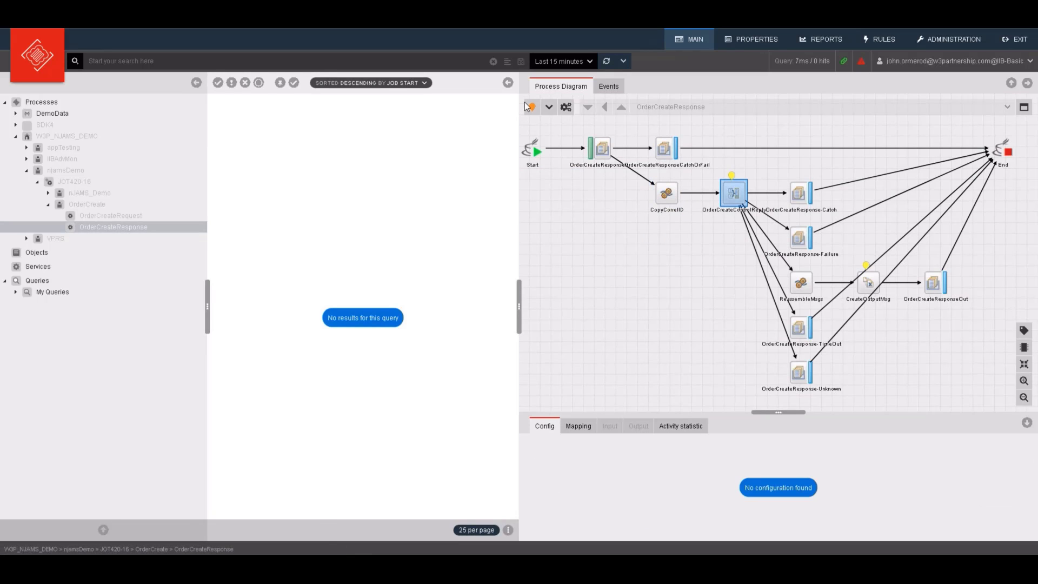
pyautogui.click(668, 192)
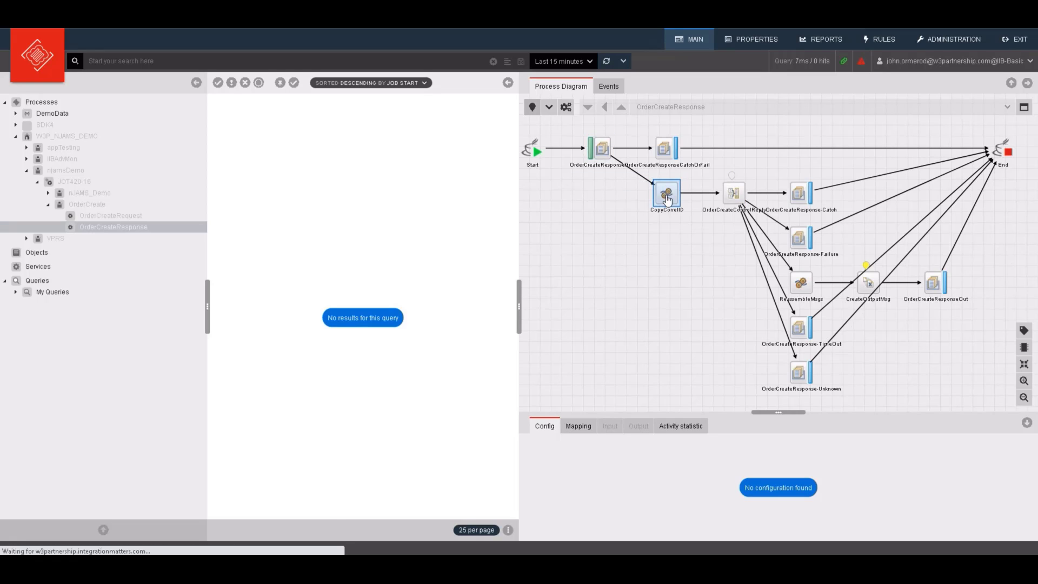
pyautogui.click(533, 108)
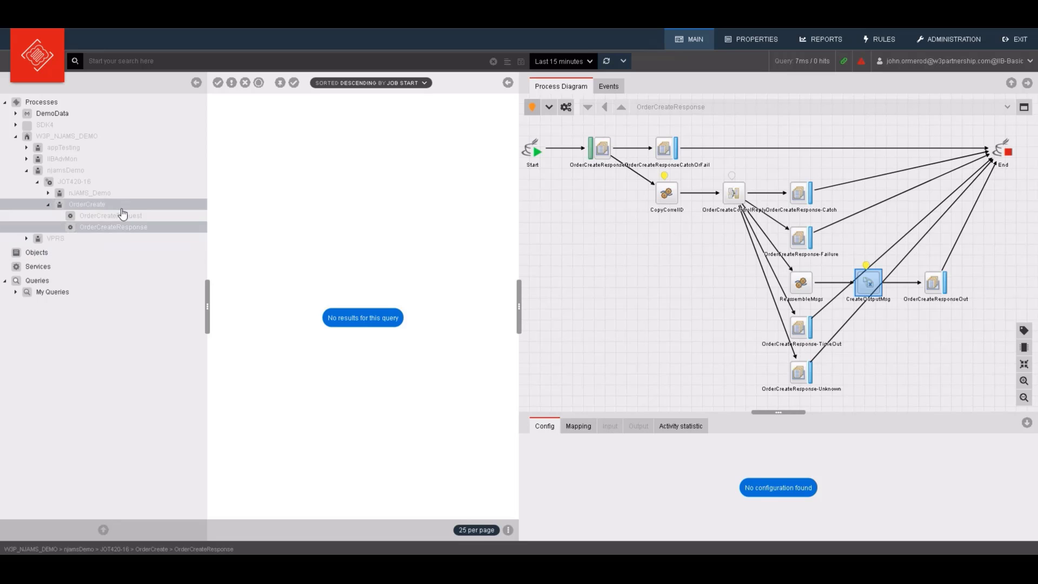
# Step: Refresh the OrderCreateRequest process results and open the logged transaction in the process diagram
pyautogui.click(104, 217)
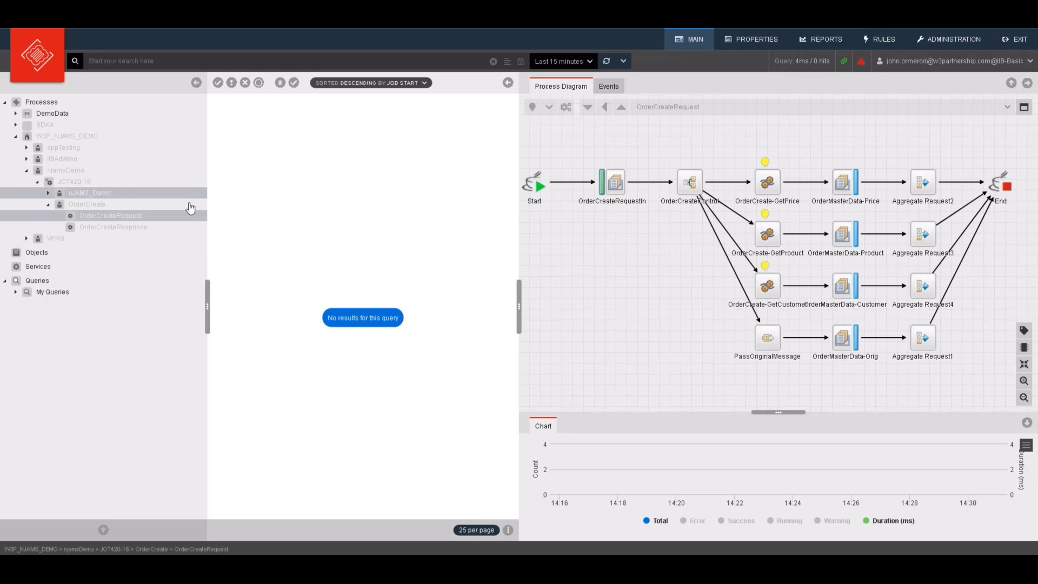
pyautogui.click(149, 216)
pyautogui.click(146, 216)
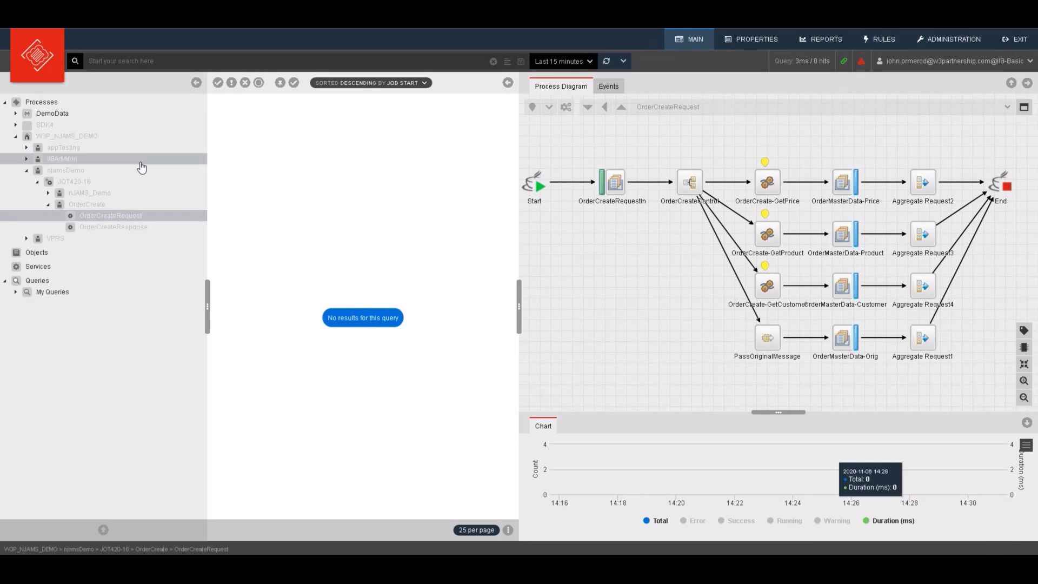
pyautogui.click(104, 216)
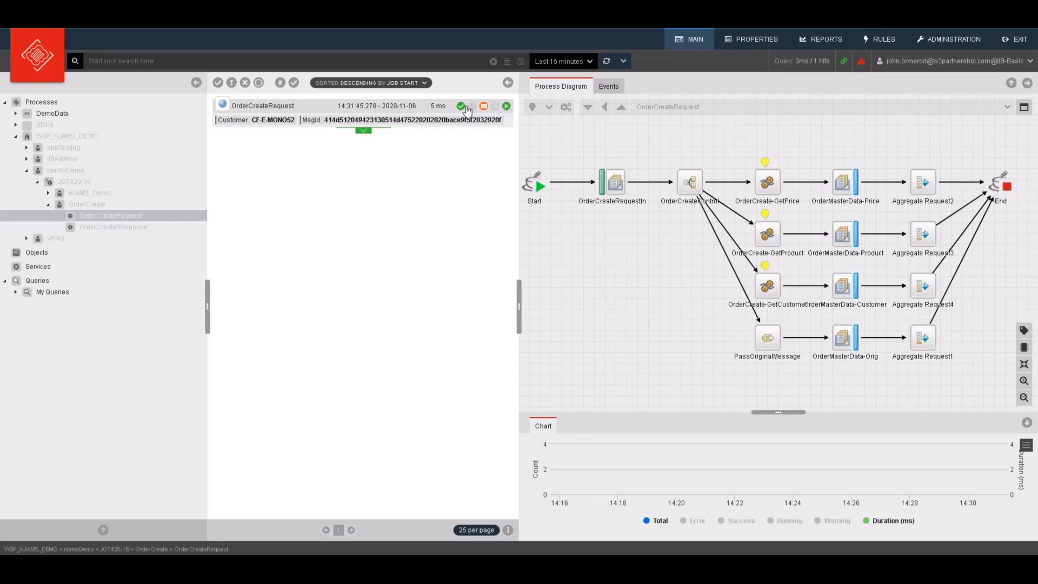
pyautogui.click(313, 110)
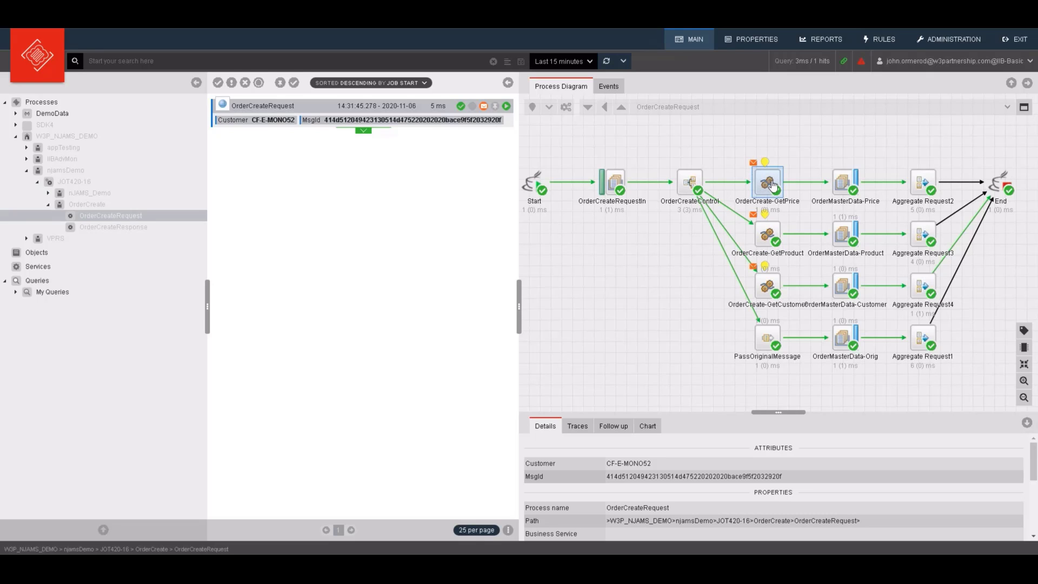
# Step: Examine the input payload of OrderCreate-GetProduct and the output payloads of the request nodes, including OrderCreate-GetCustomer
pyautogui.click(768, 238)
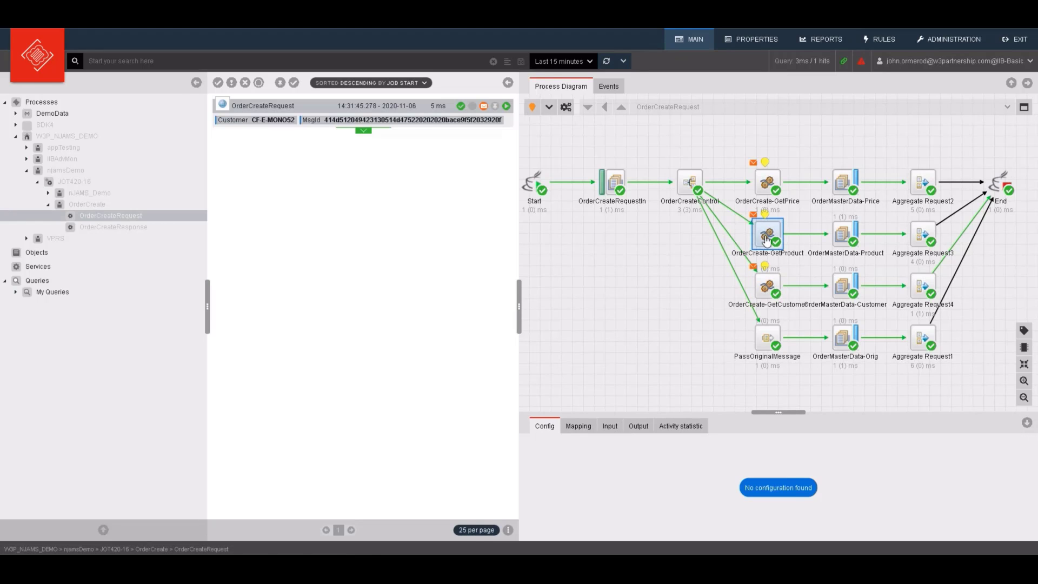
pyautogui.click(609, 428)
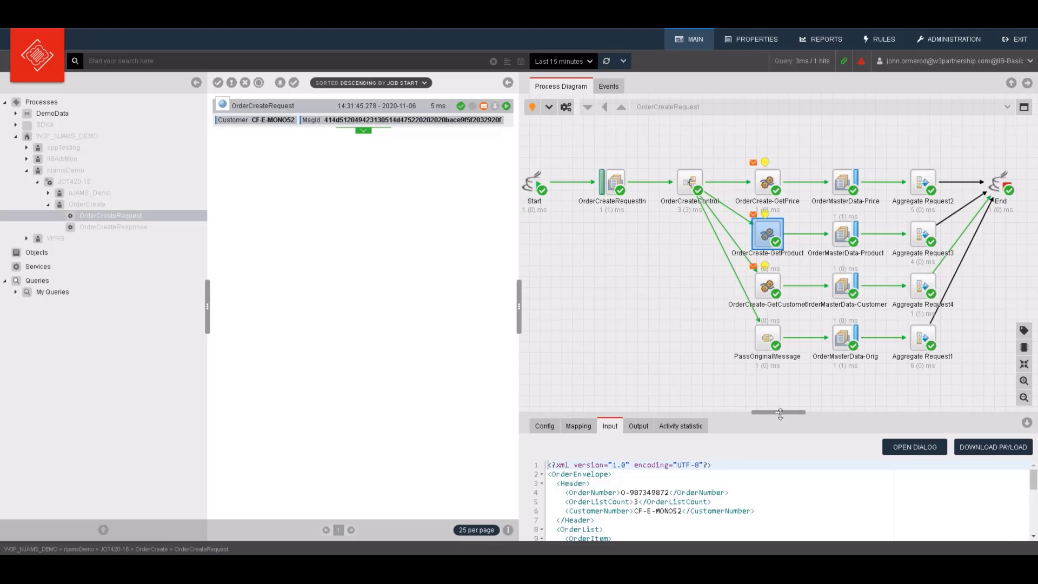
pyautogui.moveTo(778, 412); pyautogui.dragTo(777, 289)
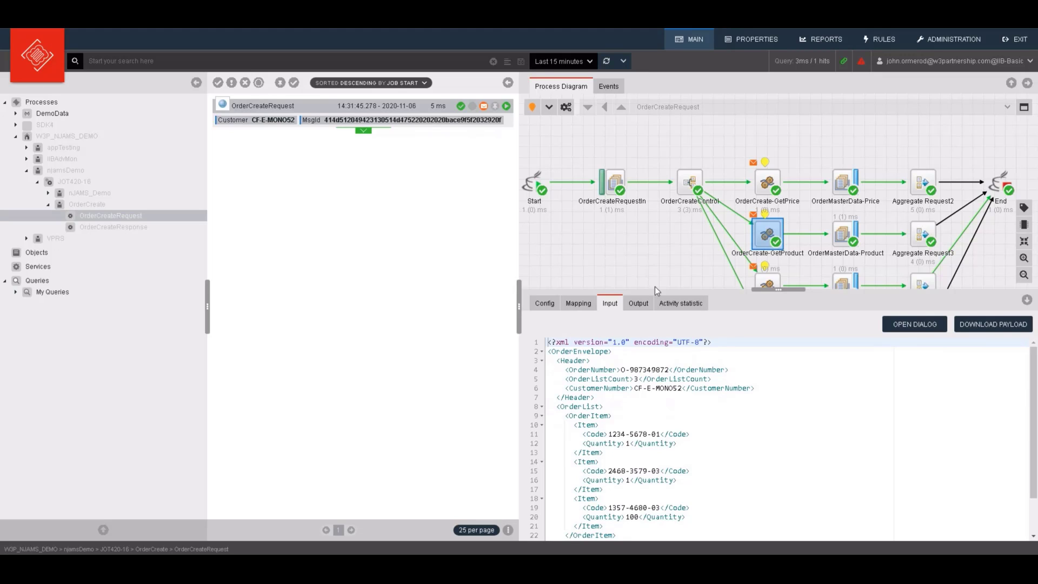
pyautogui.click(638, 305)
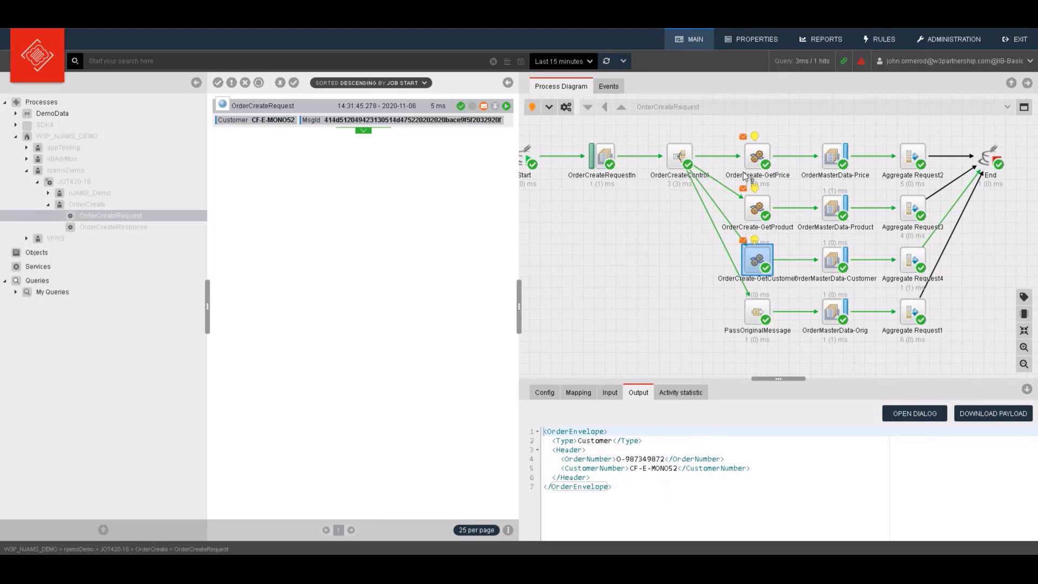
pyautogui.click(1024, 316)
pyautogui.click(1024, 316)
# Step: Open the most recent OrderCreateResponse transaction and examine the input payload of its CopyCorrelID node
pyautogui.click(129, 227)
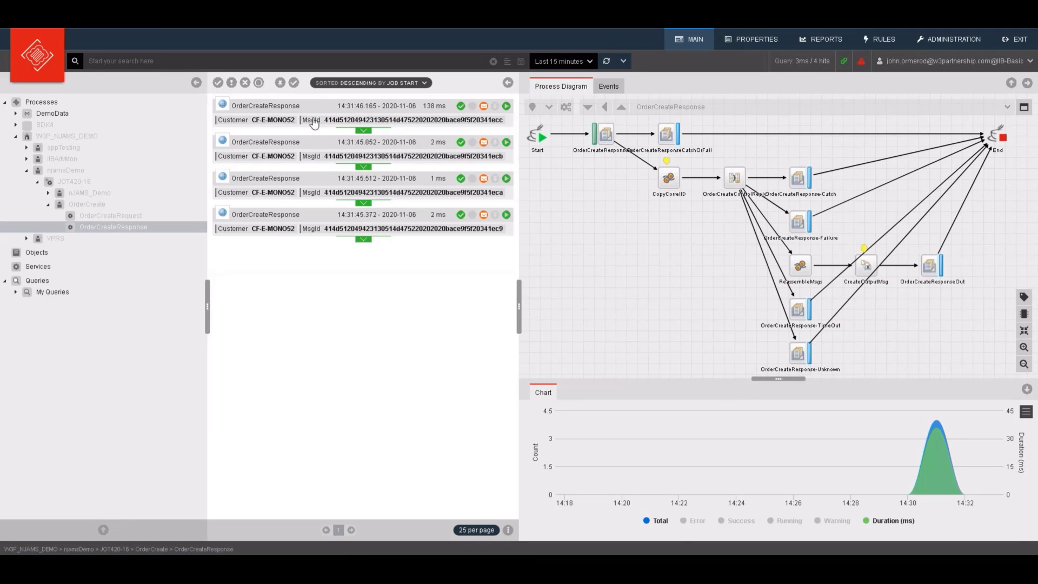
pyautogui.click(314, 124)
pyautogui.click(669, 178)
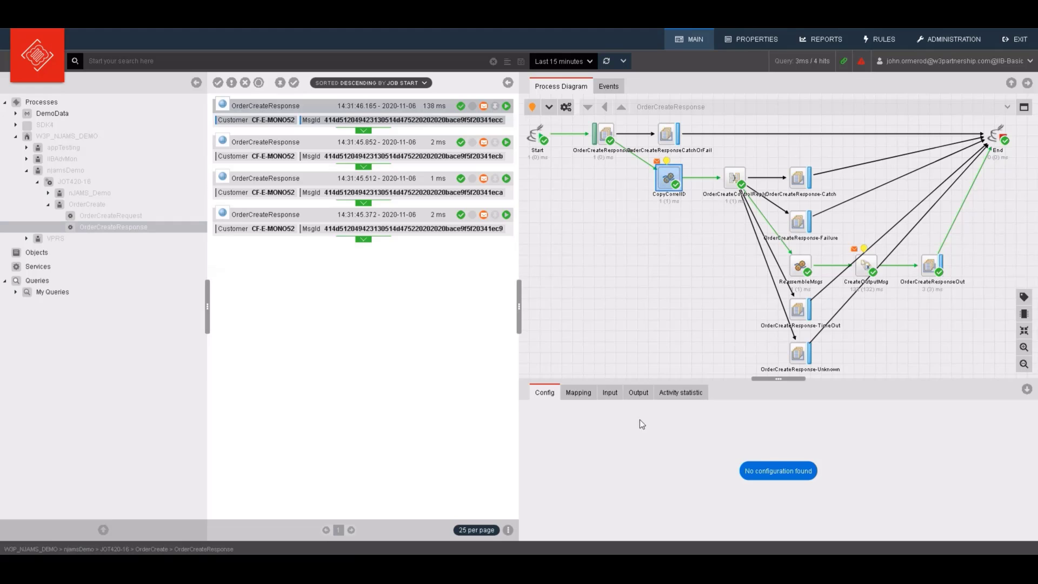
pyautogui.click(608, 395)
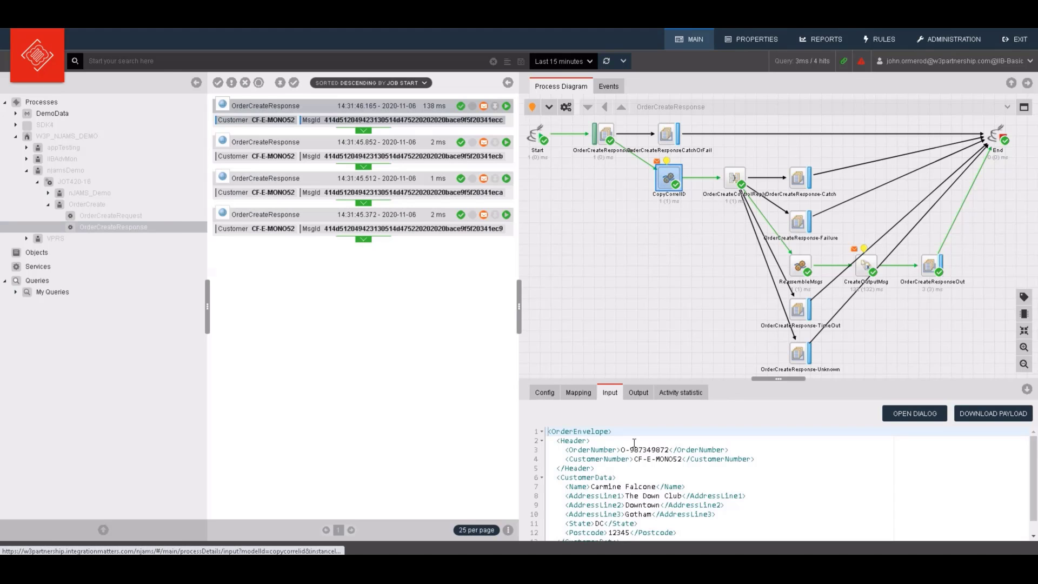
pyautogui.scroll(-1, 738, 494)
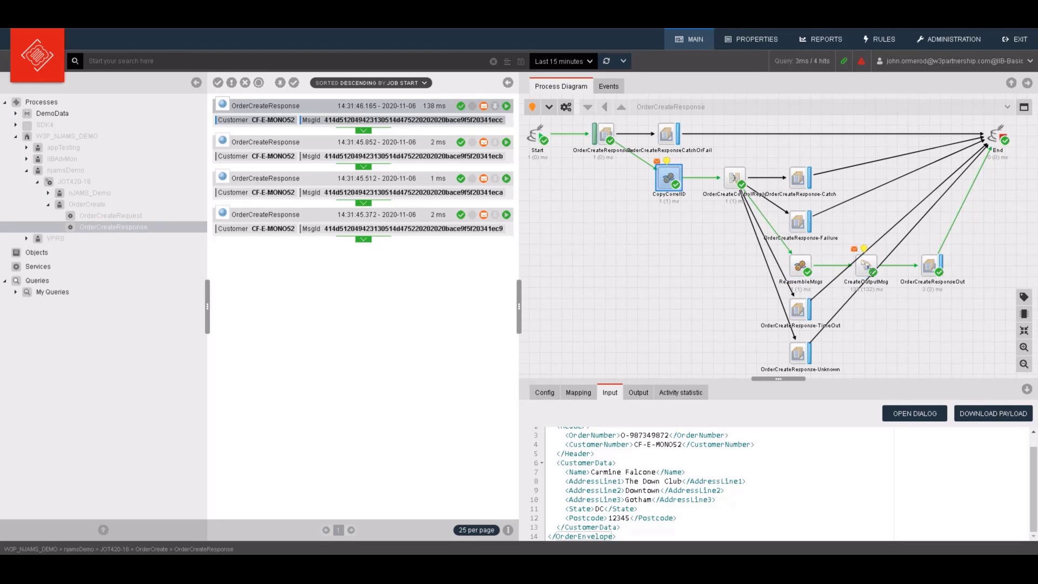
# Step: Examine the aggregated input payload of the CreateOutputMsg node in an enlarged payload view
pyautogui.click(867, 267)
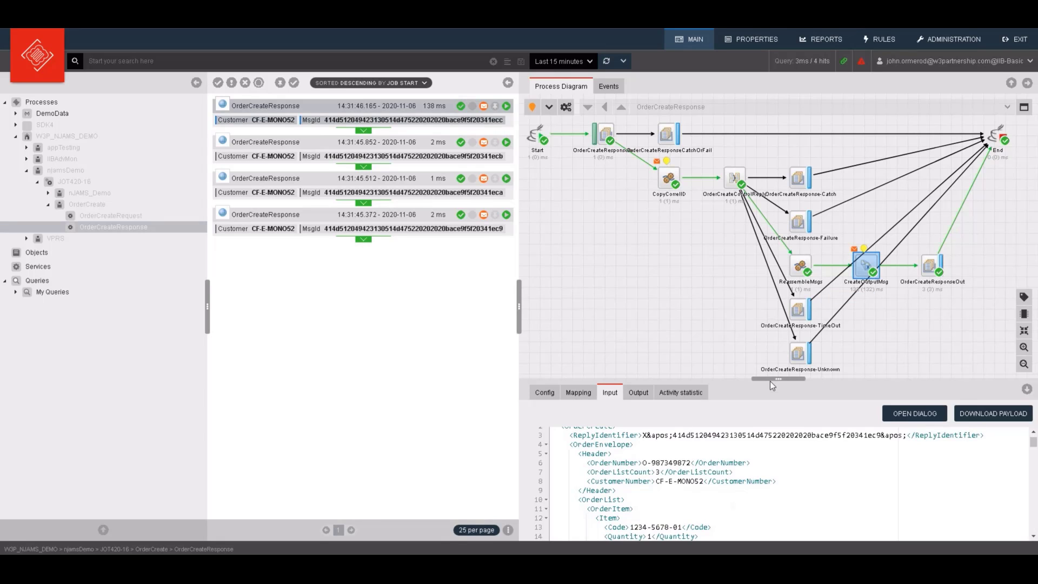
pyautogui.moveTo(779, 379); pyautogui.dragTo(782, 187)
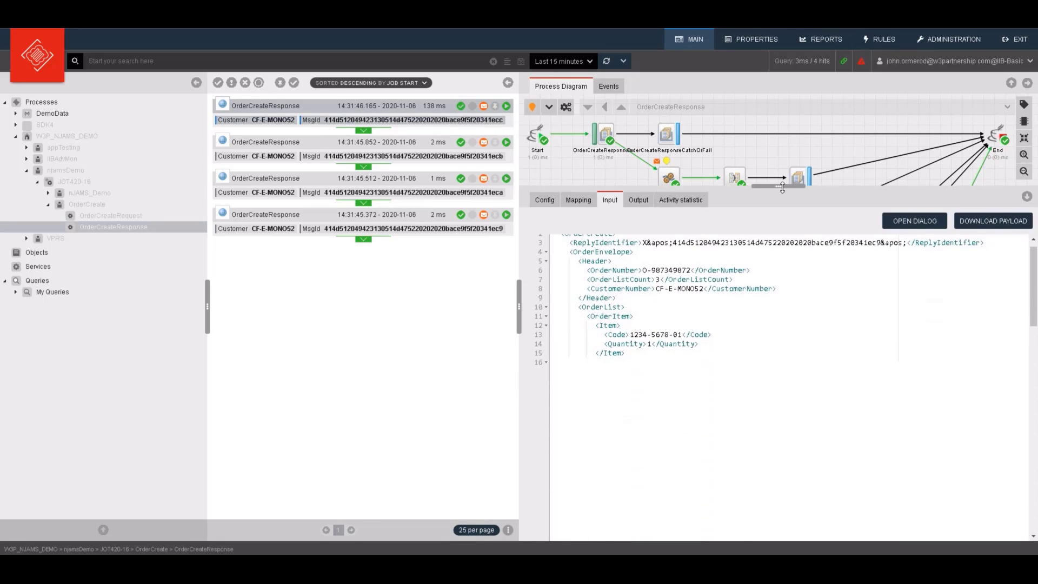
pyautogui.scroll(1, 676, 308)
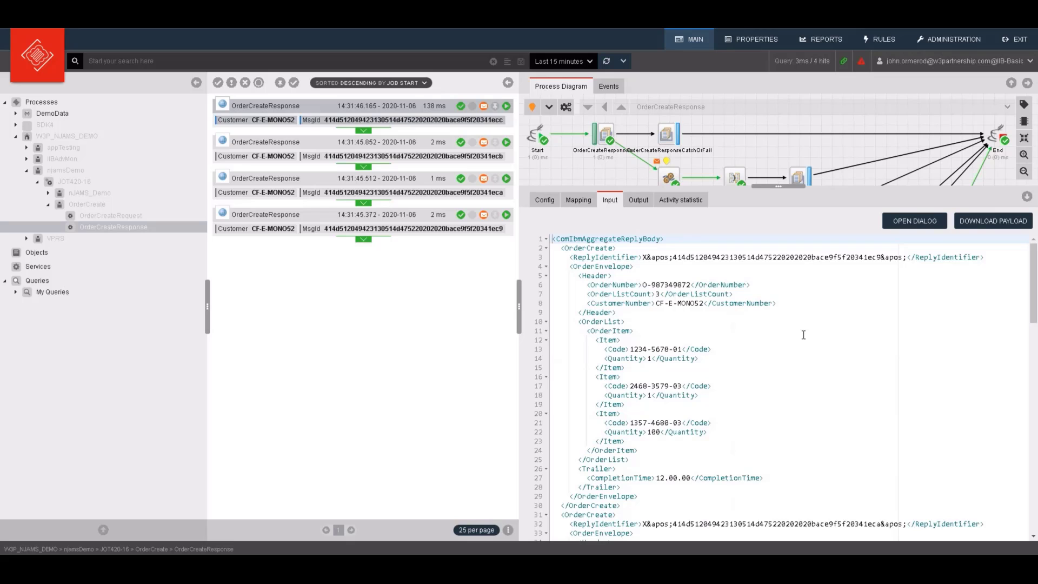
pyautogui.scroll(-4, 665, 329)
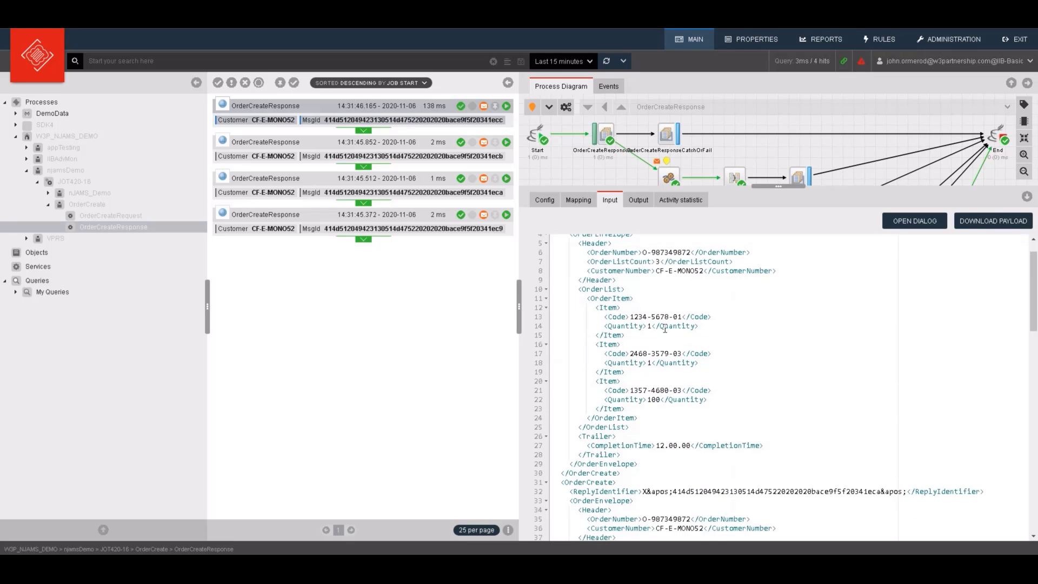
pyautogui.scroll(-10, 665, 329)
pyautogui.scroll(-5, 665, 329)
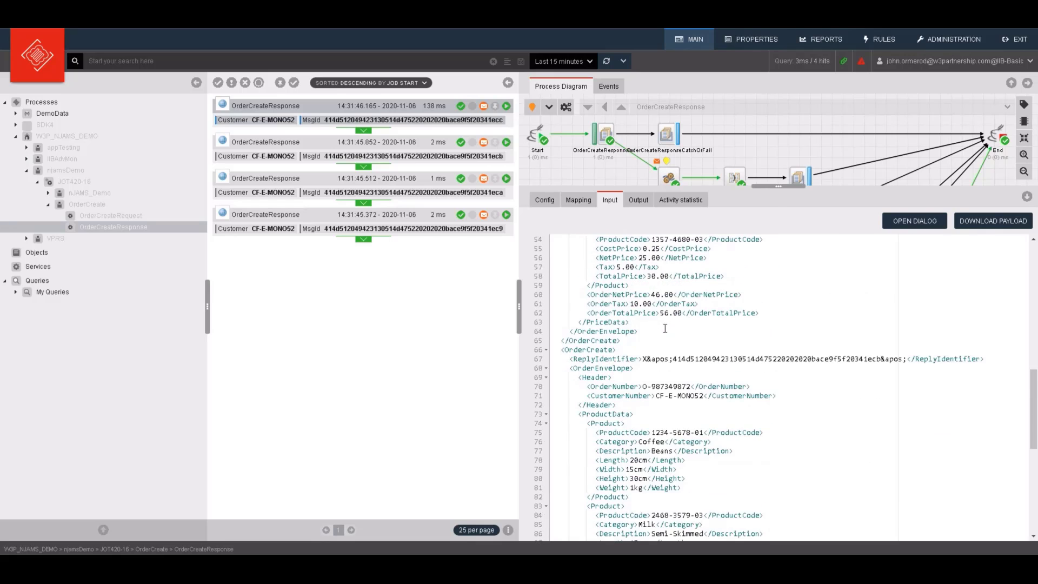
pyautogui.scroll(18, 665, 329)
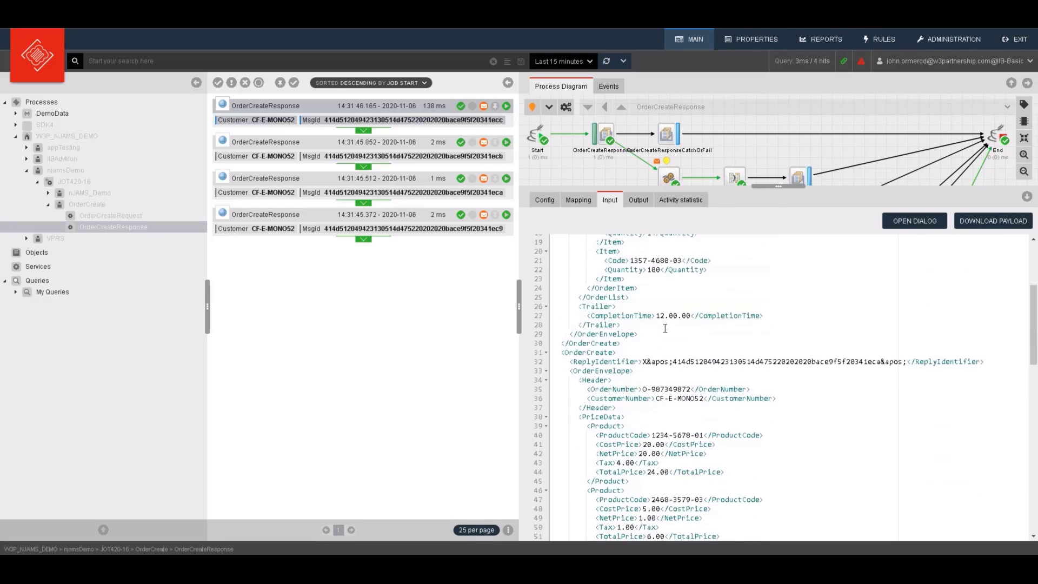
# Step: Review the SOAP output payload of the CreateOutputMsg node
pyautogui.click(640, 203)
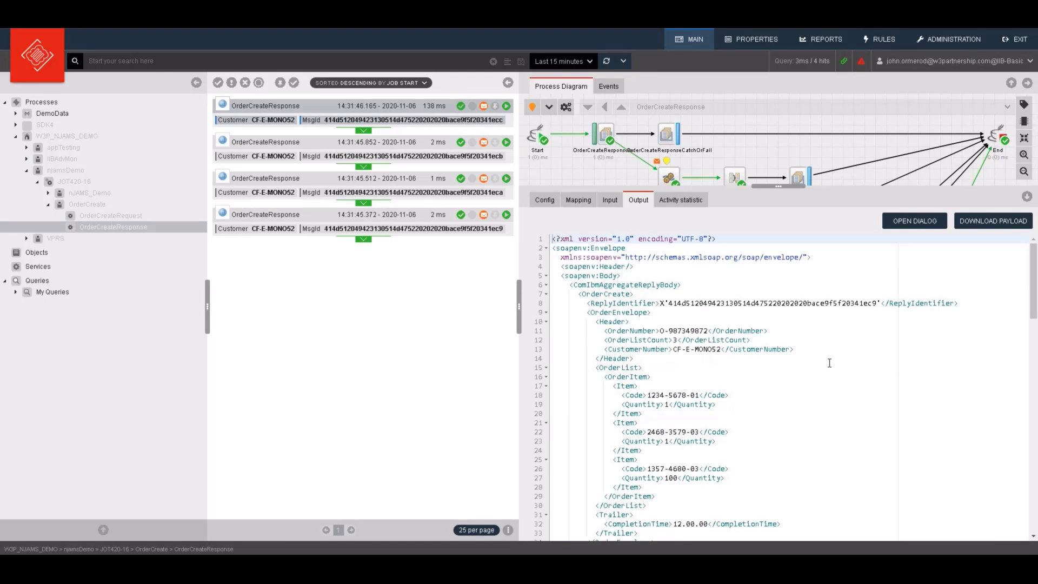
pyautogui.scroll(-1, 850, 350)
pyautogui.scroll(-1, 849, 351)
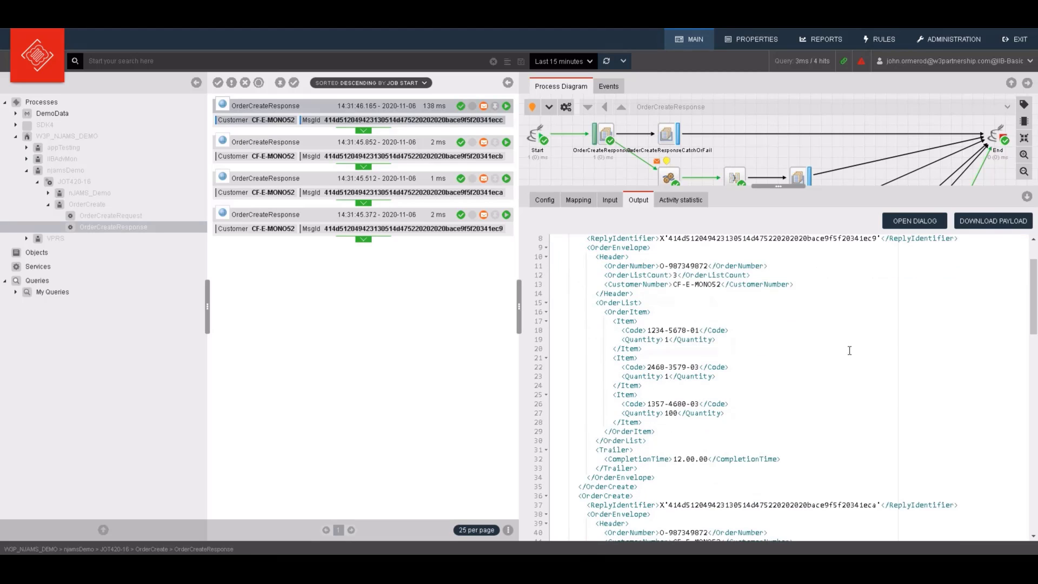
pyautogui.scroll(-2, 848, 350)
pyautogui.scroll(4, 848, 350)
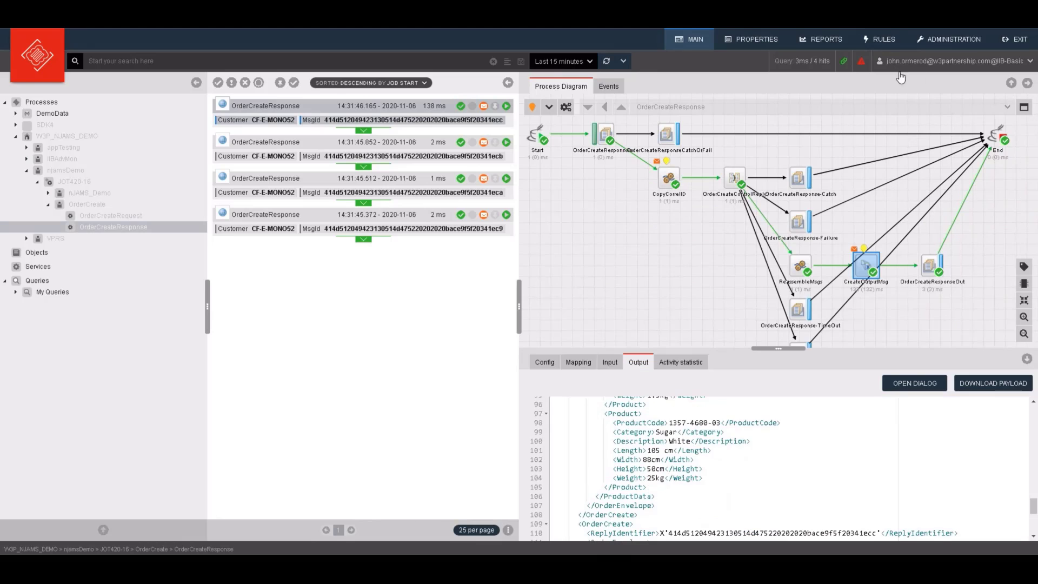
# Step: Review the elapsed-time alert notifications for OrderCreateResponse and the matching alert email in the mail client, returning to nJAMS
pyautogui.click(862, 62)
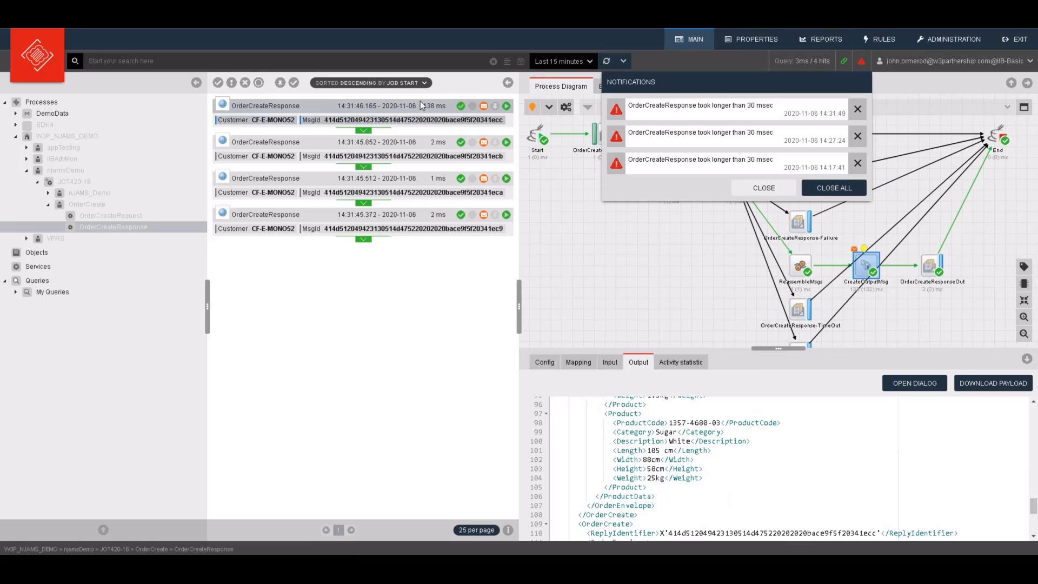
pyautogui.click(764, 188)
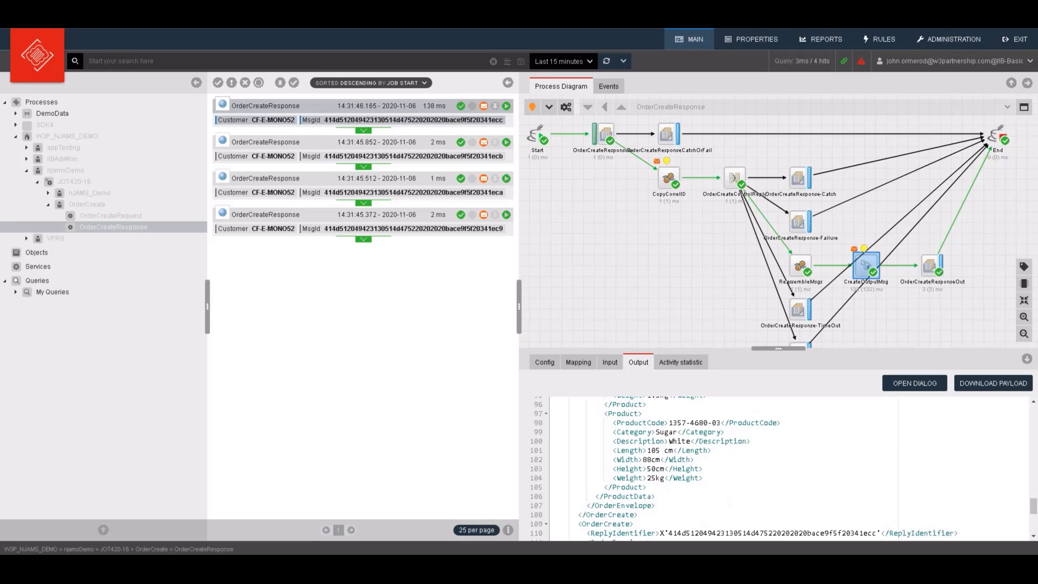
pyautogui.hotkey('alt', 'Tab')
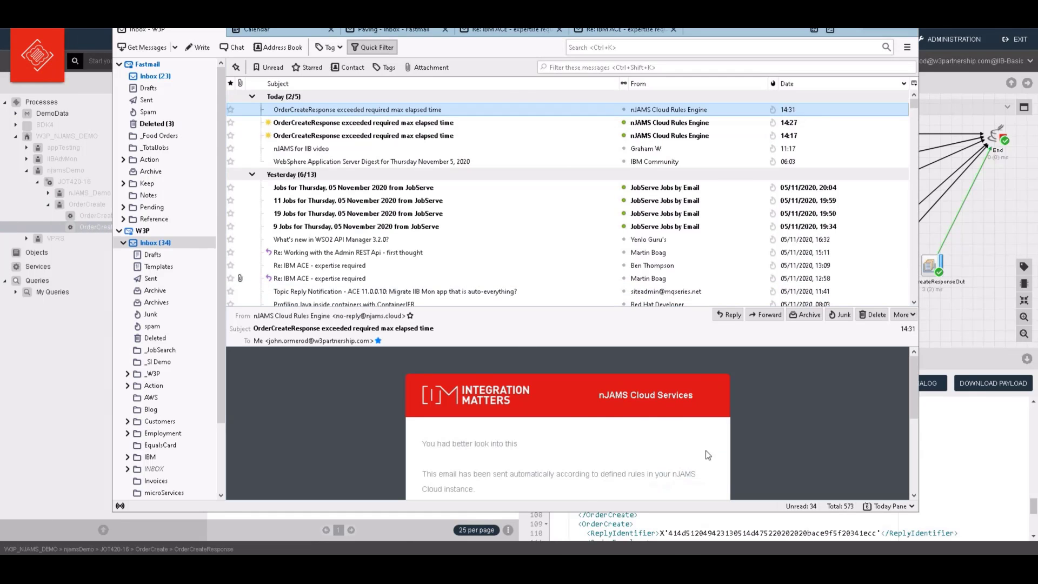
pyautogui.hotkey('alt', 'Tab')
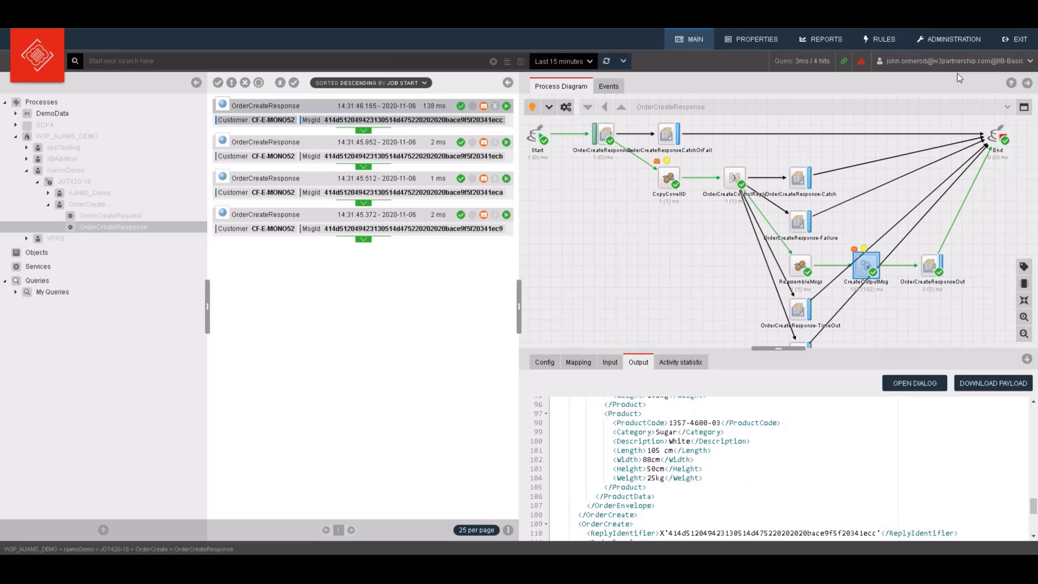
# Step: Examine the conditions and actions of Rule 1 in the "Fulfil Order exceeded elapsed time" rule set, leaving it without saving
pyautogui.click(882, 43)
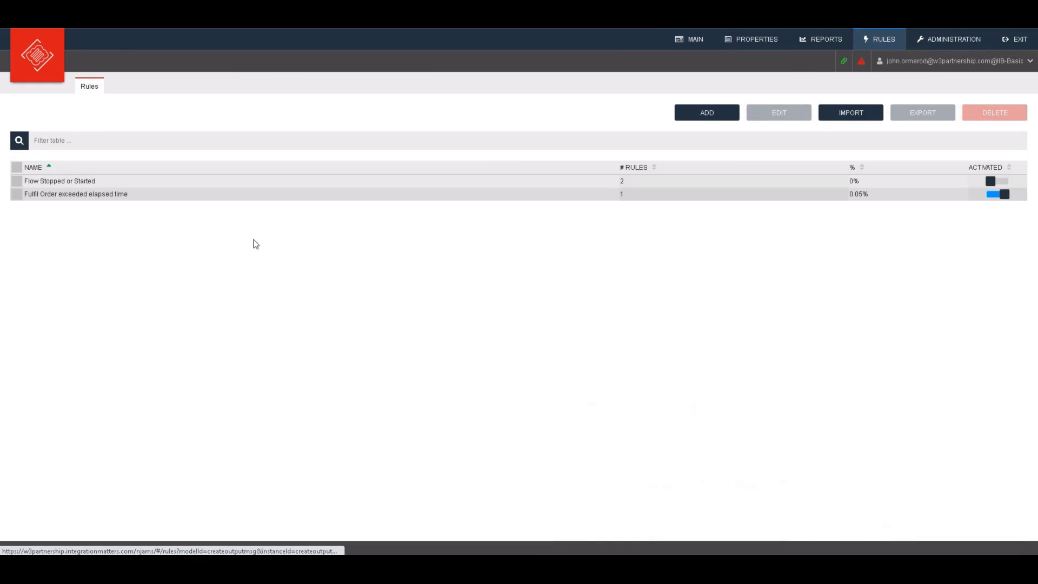
pyautogui.click(17, 195)
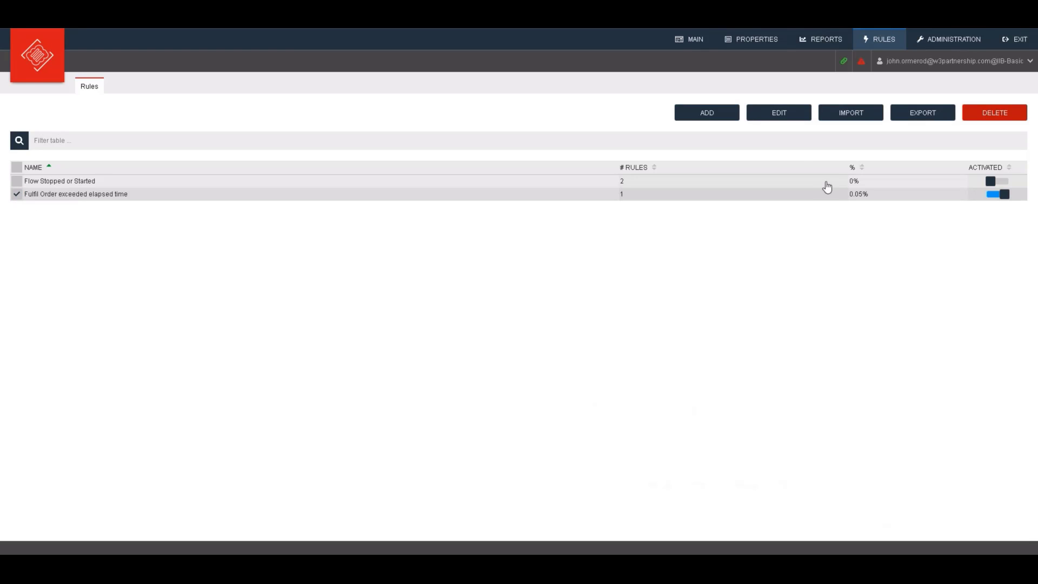
pyautogui.click(796, 115)
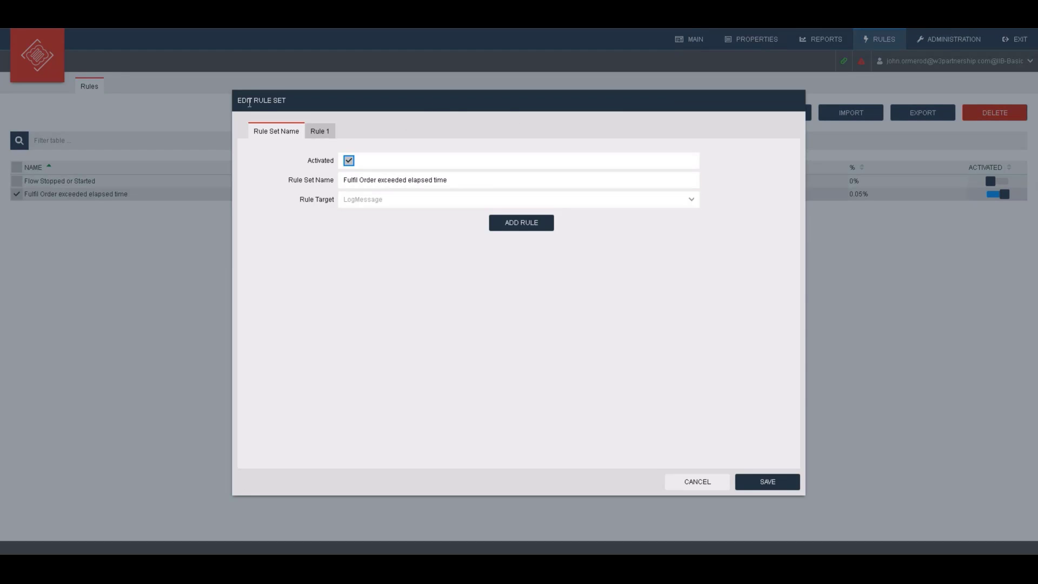
pyautogui.click(320, 131)
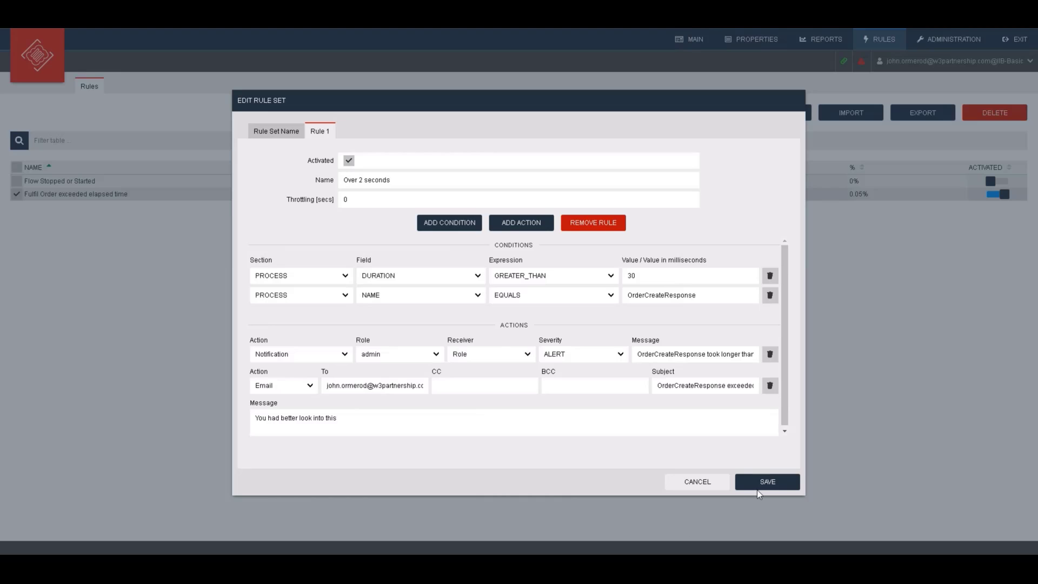
pyautogui.click(691, 477)
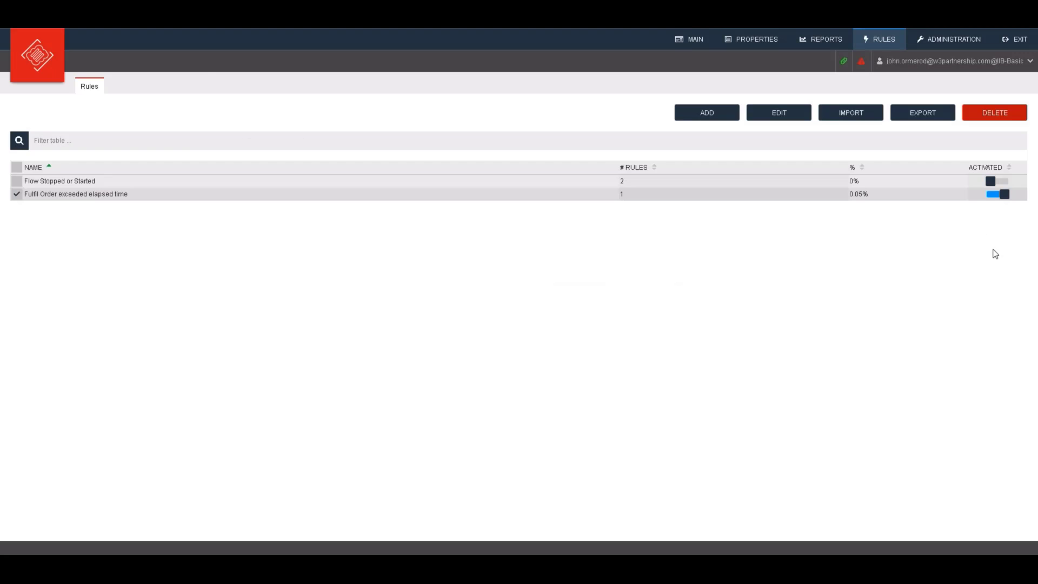
# Step: Return to the main monitoring view and review the properties of the OrderCreateResponse transaction, including its Correlation Log ID
pyautogui.click(694, 39)
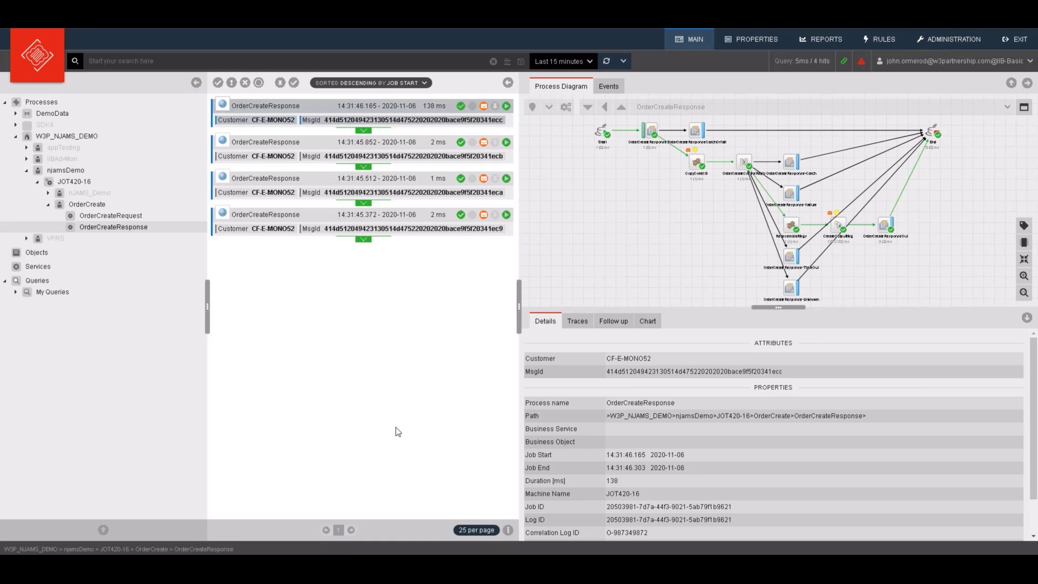
pyautogui.scroll(-2, 800, 460)
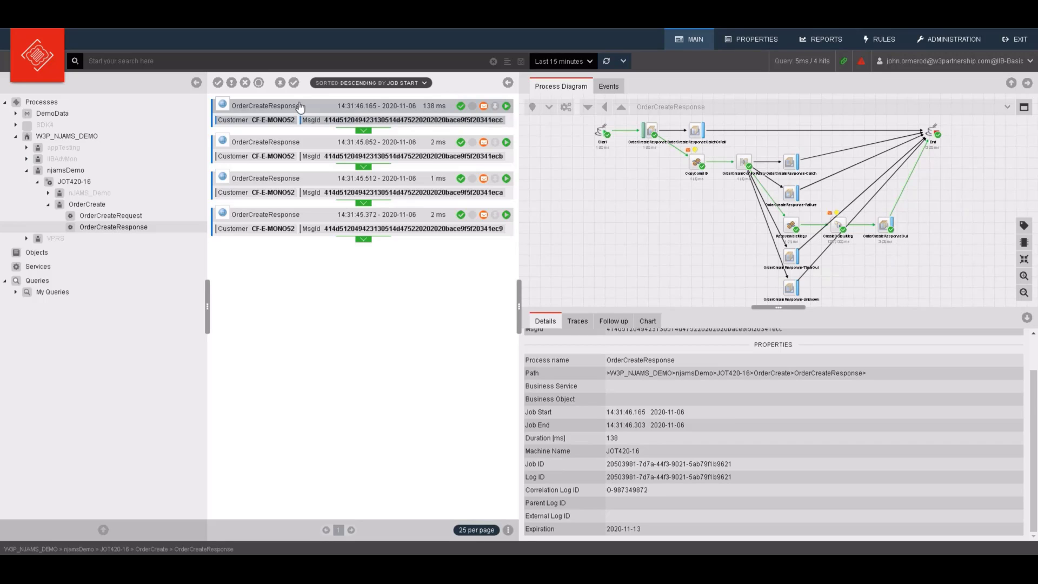
# Step: Expand the correlated transactions of the OrderCreateRequest job and open the most recent OrderCreateResponse among them
pyautogui.click(96, 217)
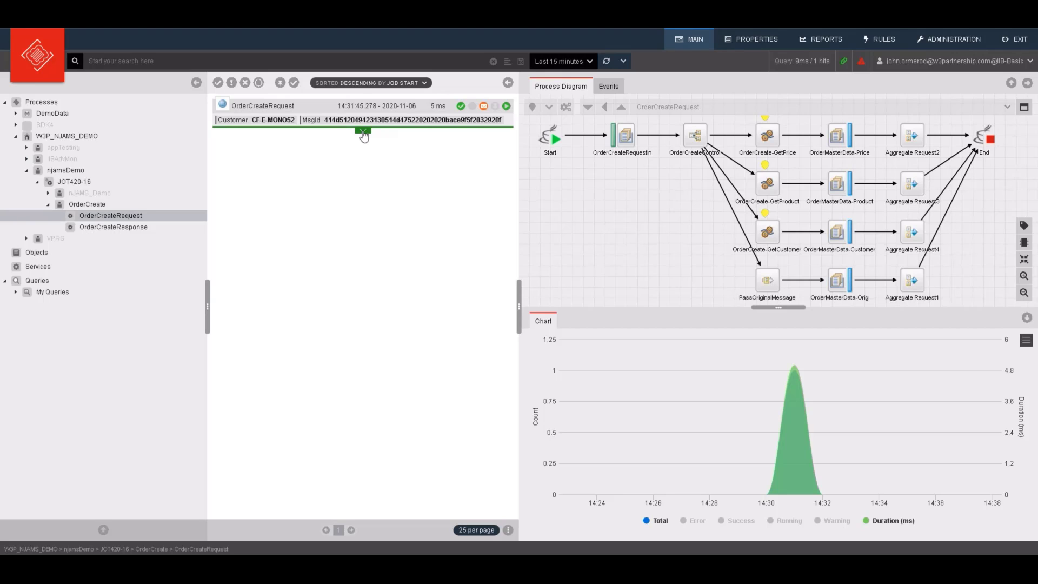
pyautogui.click(363, 131)
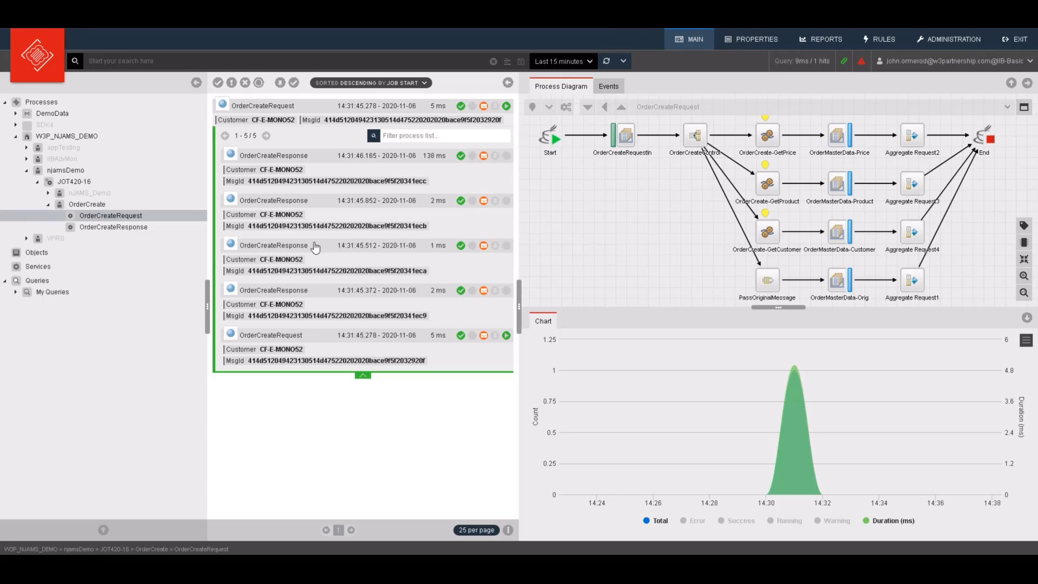
pyautogui.click(320, 155)
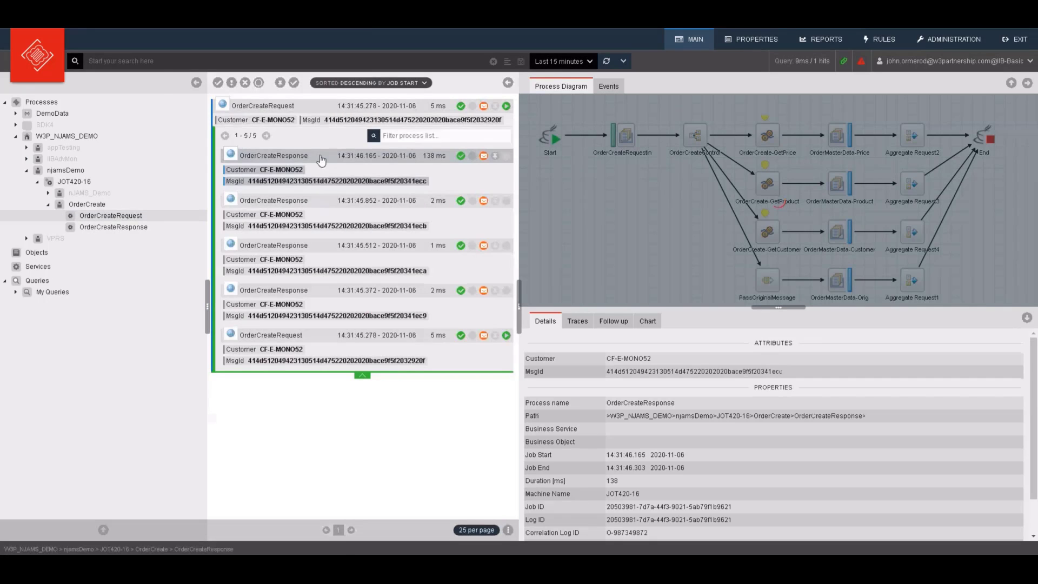